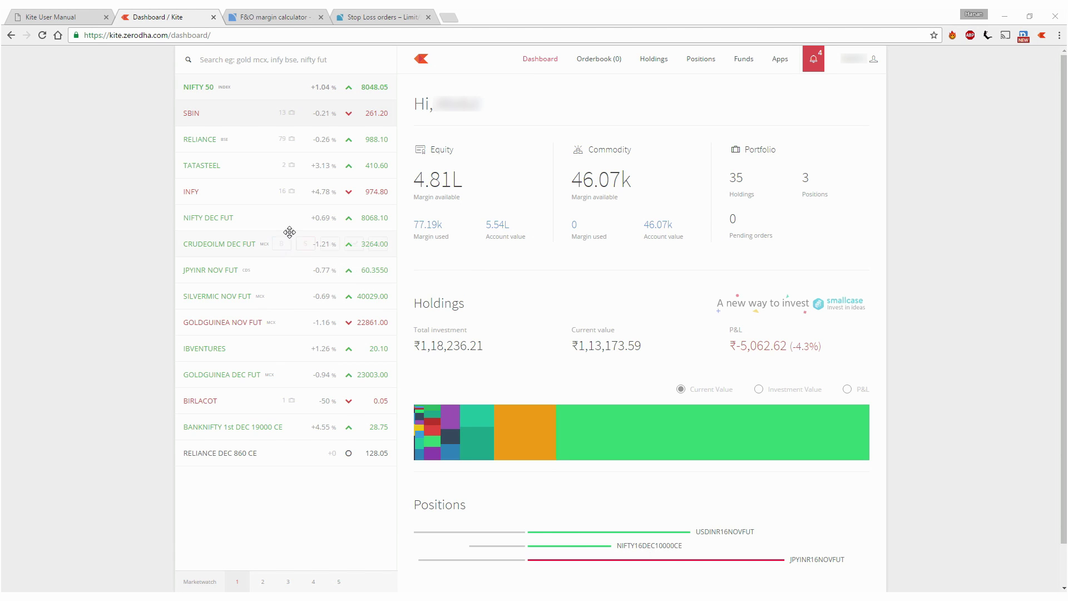
- Open an SBIN sell order form from the market watch, 1 share at ₹261.25, MIS limit
{"action": "mouse_move", "coordinate": [275, 172]}
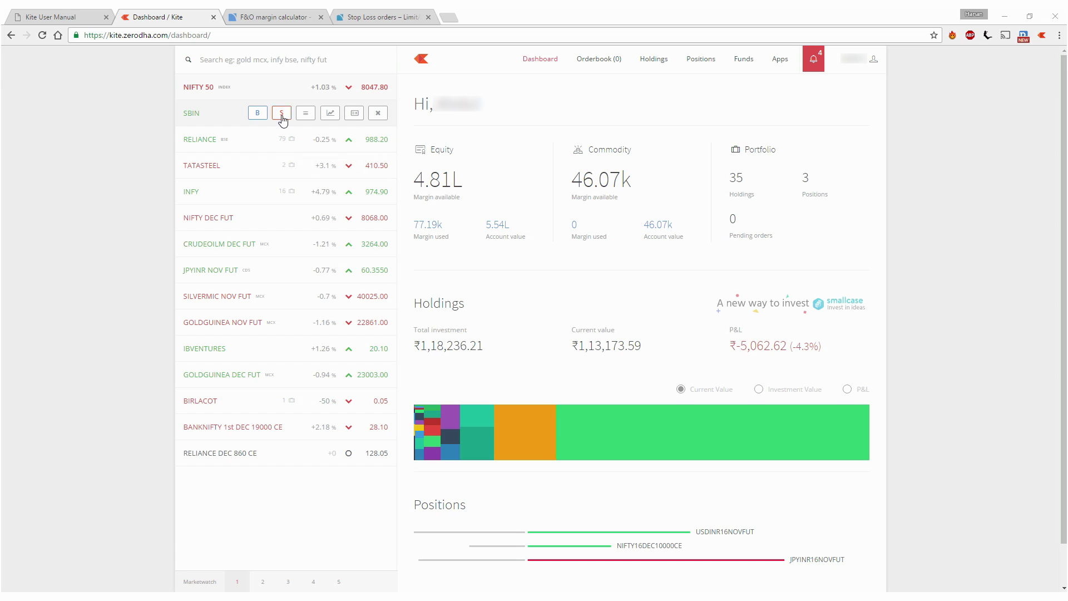
{"action": "left_click", "coordinate": [281, 113]}
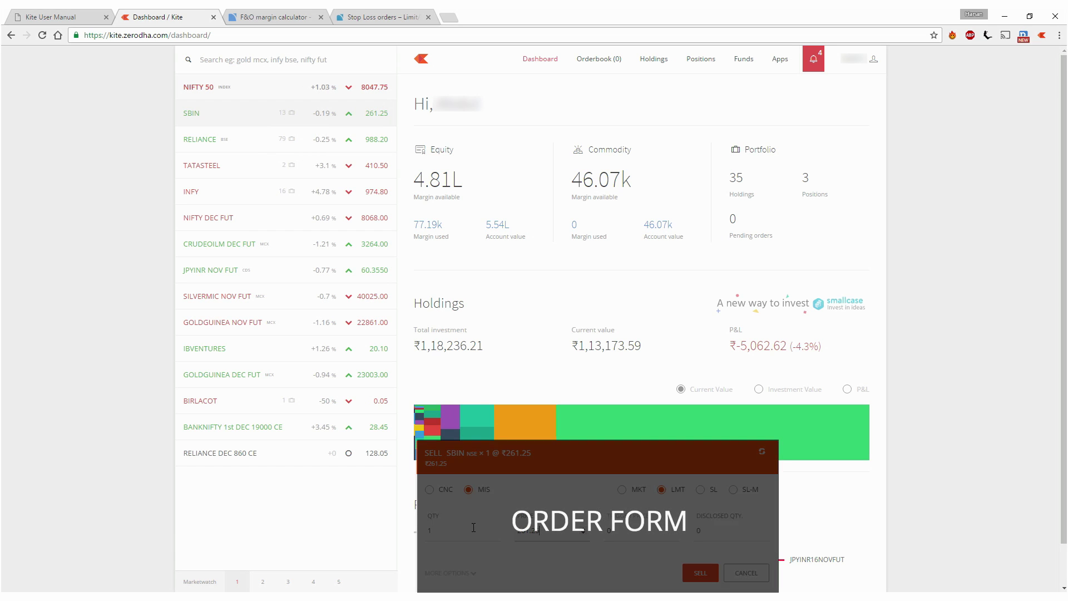
- Dismiss the sell form and, using the keyboard, open an SBIN buy form at ₹261.3, MIS limit
{"action": "key", "text": "Escape"}
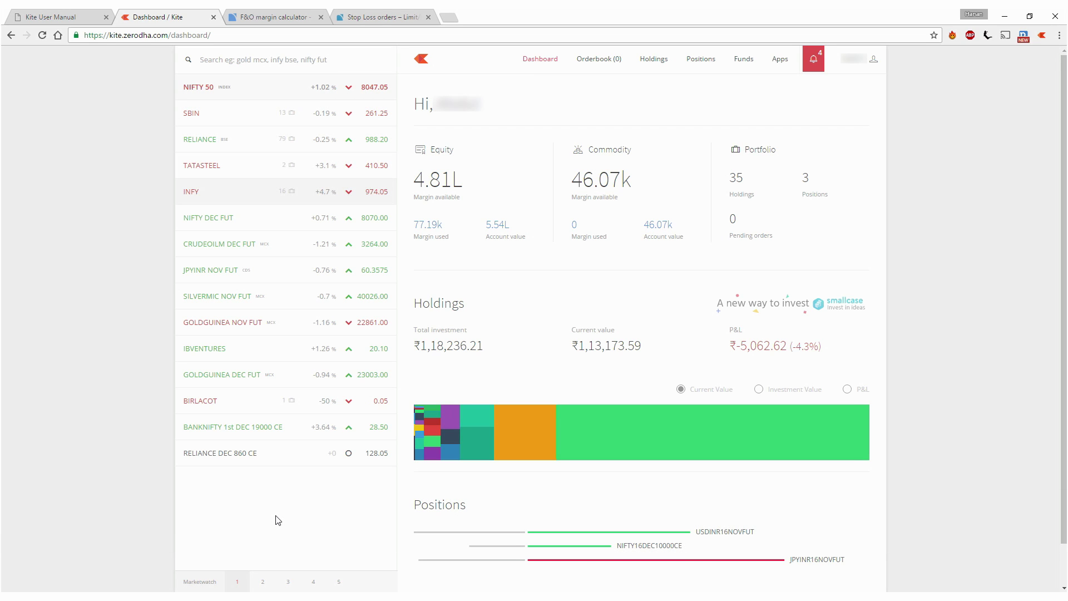
{"action": "key", "text": "Up"}
{"action": "key", "text": "Up"}
{"action": "key", "text": "Down"}
{"action": "key", "text": "Down"}
{"action": "key", "text": "Up"}
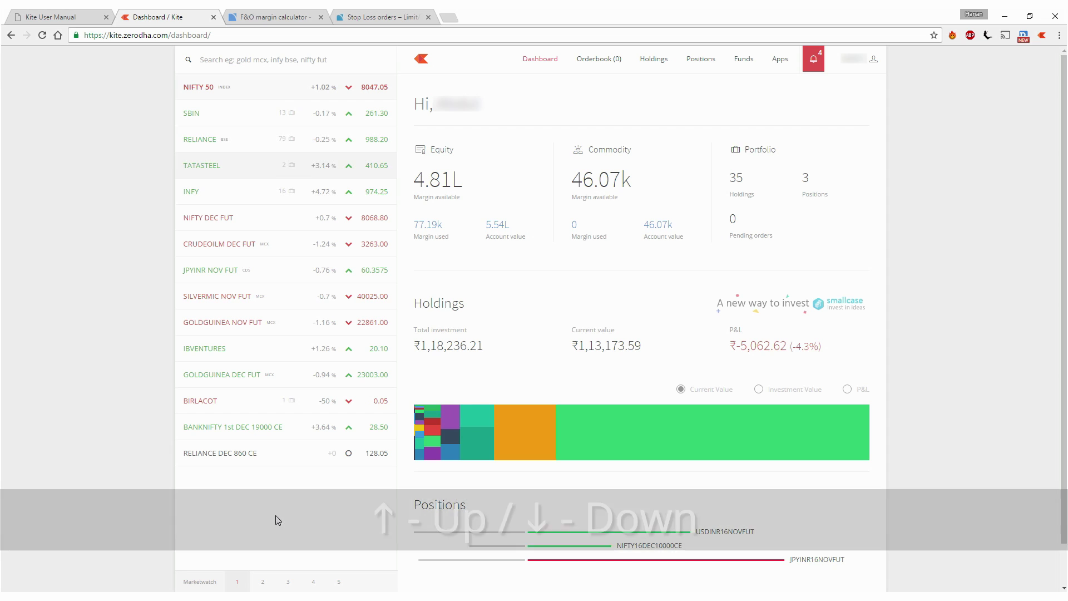
{"action": "key", "text": "Up"}
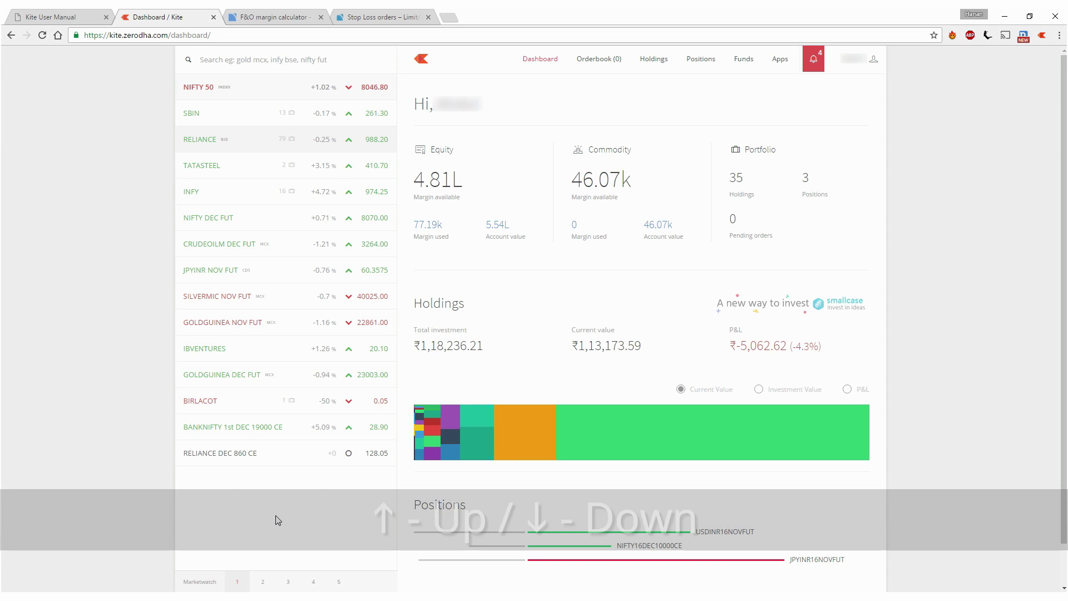
{"action": "key", "text": "Down"}
{"action": "key", "text": "Up"}
{"action": "key", "text": "Up"}
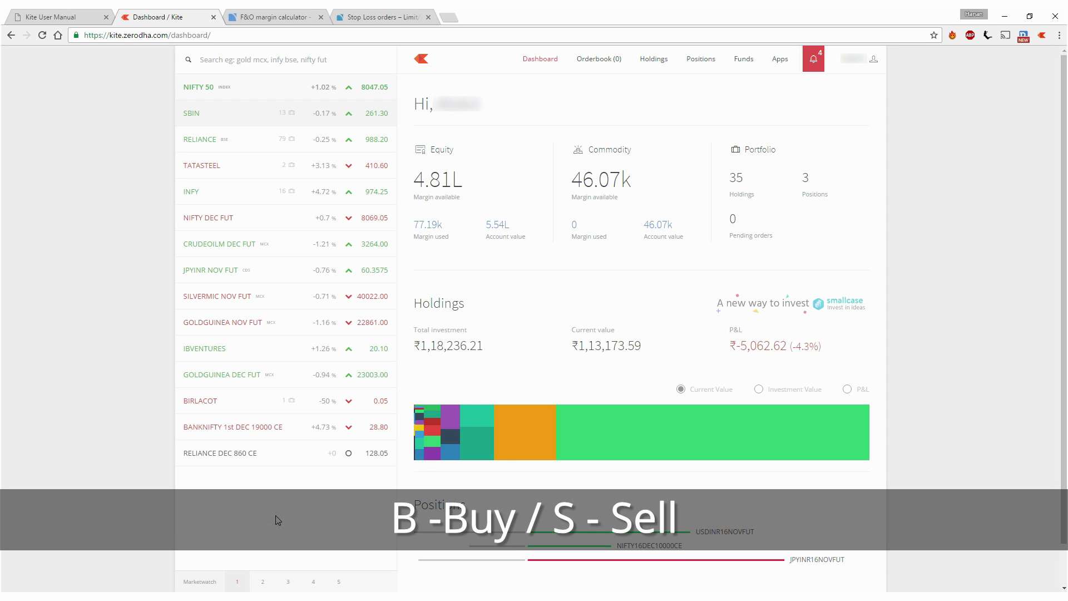
{"action": "key", "text": "b"}
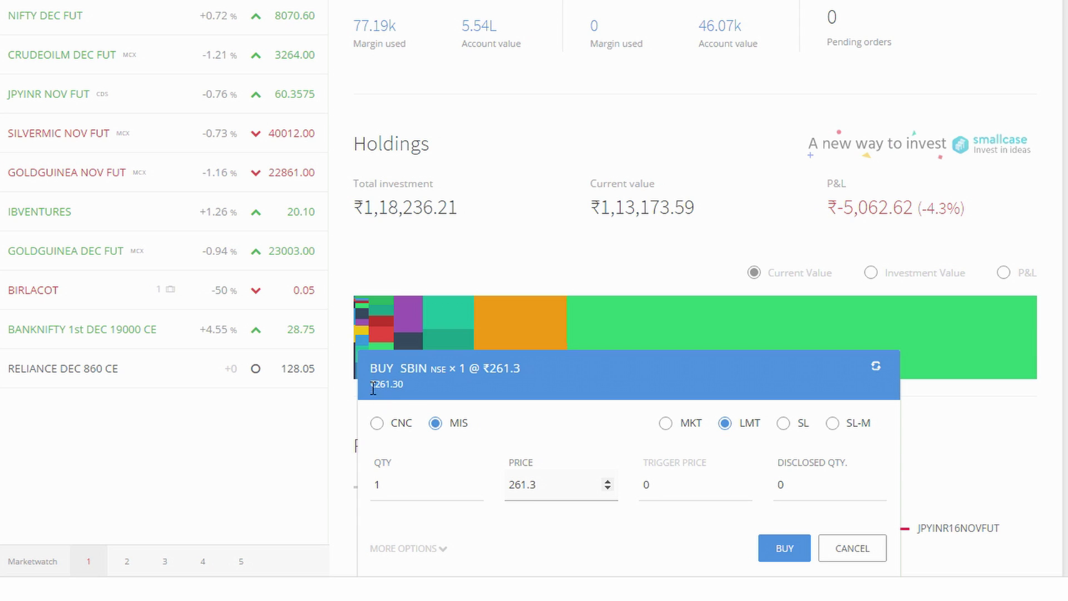
- Toggle the SBIN order to sell and back to buy, then view the F&O margin calculator
{"action": "left_click", "coordinate": [879, 367]}
{"action": "left_click", "coordinate": [877, 371]}
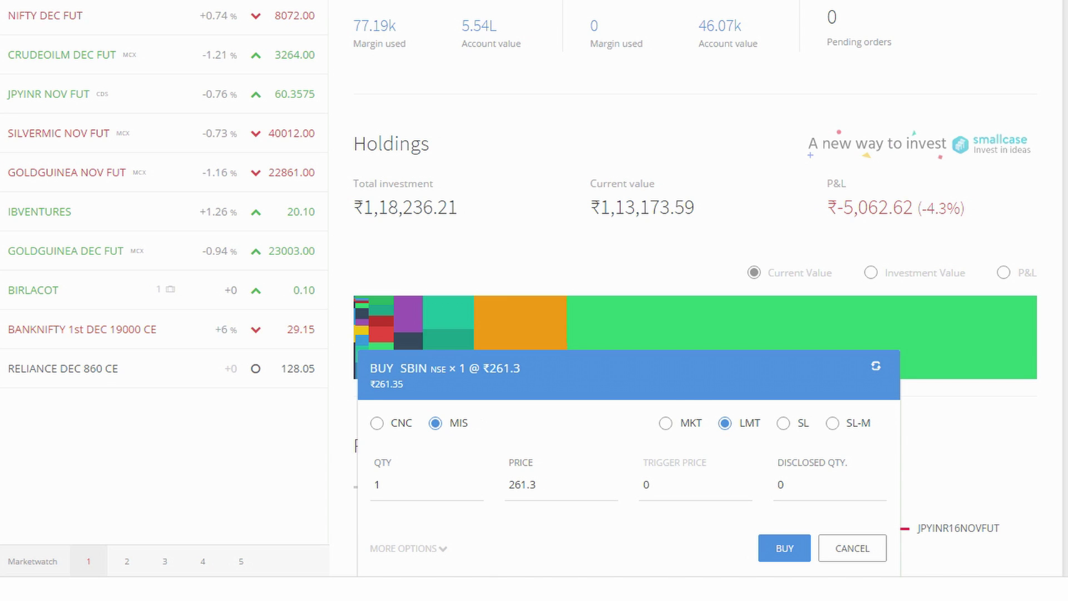
{"action": "left_click", "coordinate": [257, 15]}
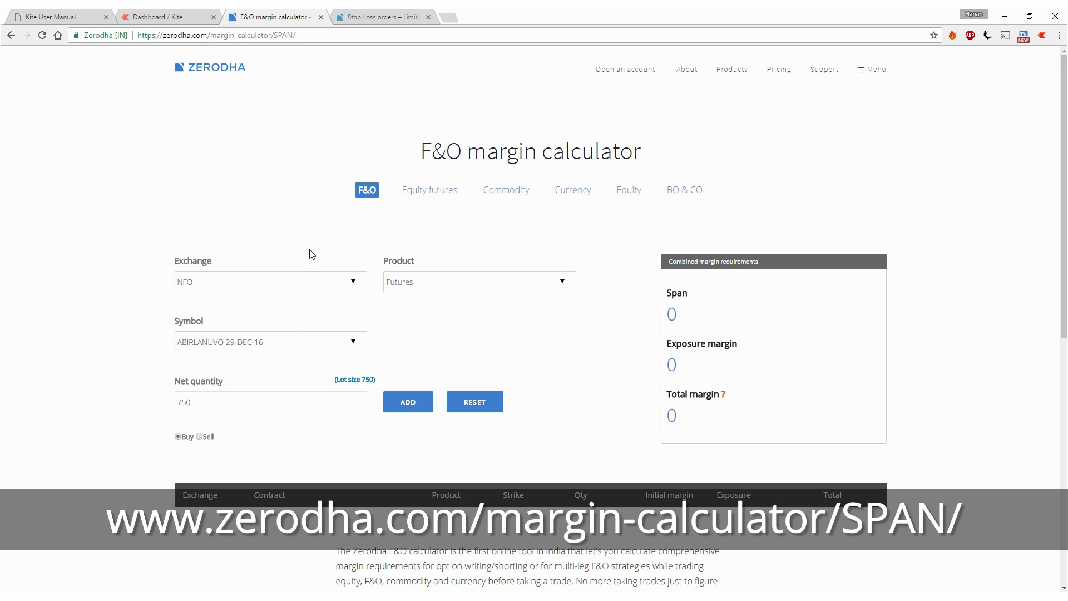
- Return to the Kite dashboard tab and cancel the leftover SBIN order window
{"action": "left_click", "coordinate": [173, 17]}
{"action": "left_click", "coordinate": [749, 573]}
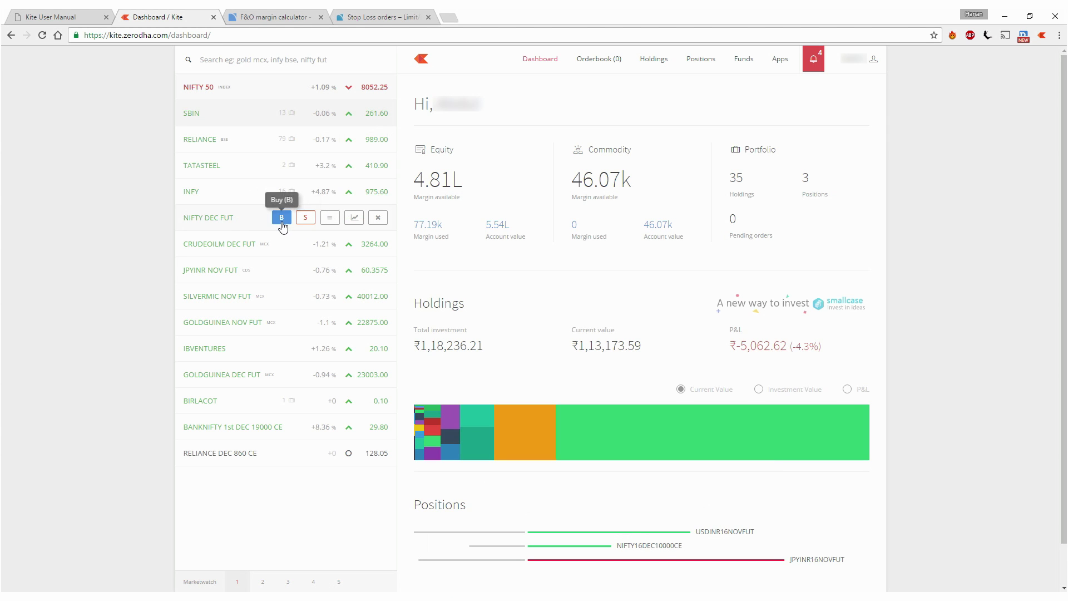
- Open a buy order form for NIFTY DEC FUT, quantity 75 at ₹8075.3
{"action": "left_click", "coordinate": [281, 218]}
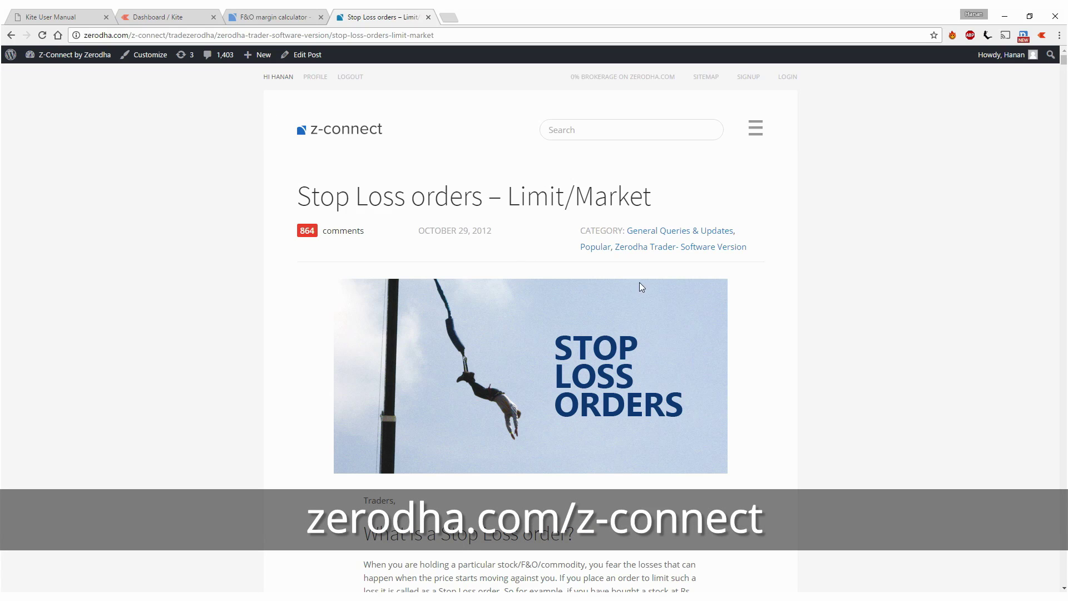
- Cancel the NIFTY form, submit a 1-share SBIN MIS buy at ₹261.6, and view the order book
{"action": "left_click", "coordinate": [167, 18]}
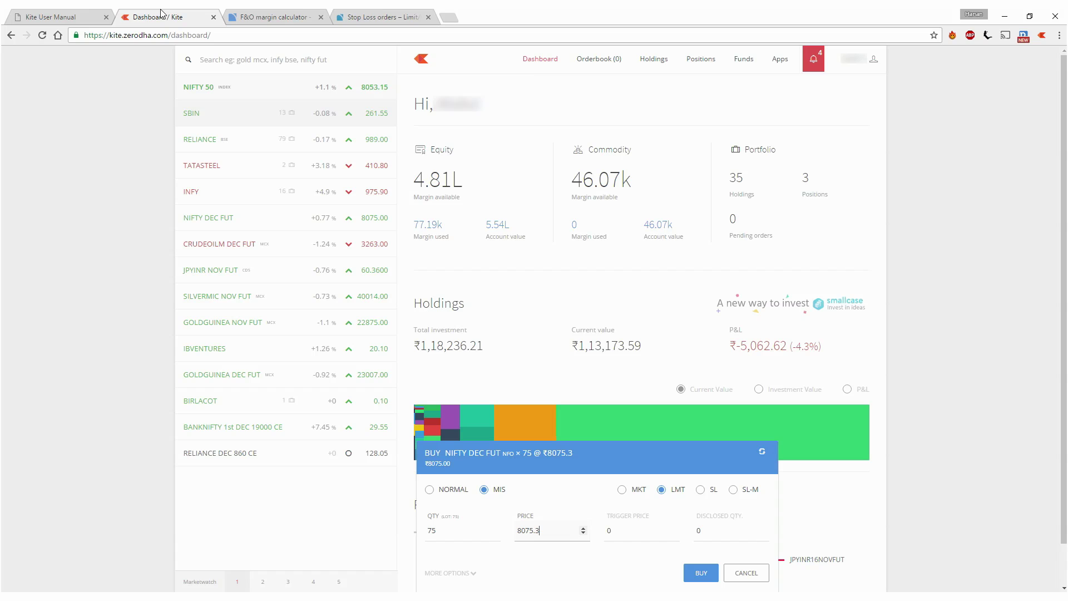
{"action": "left_click", "coordinate": [746, 572]}
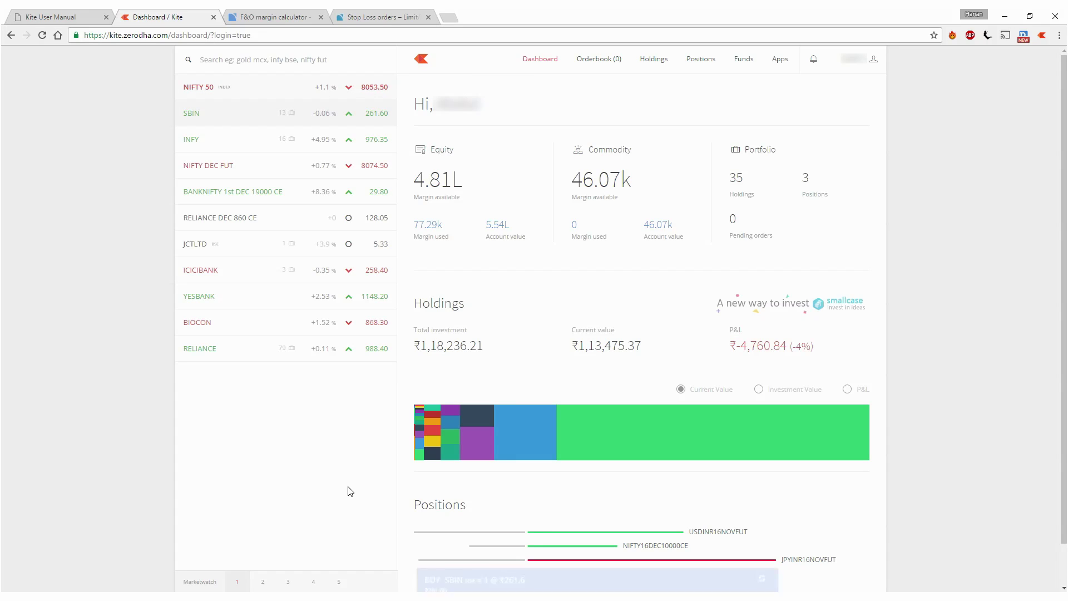
{"action": "key", "text": "Return"}
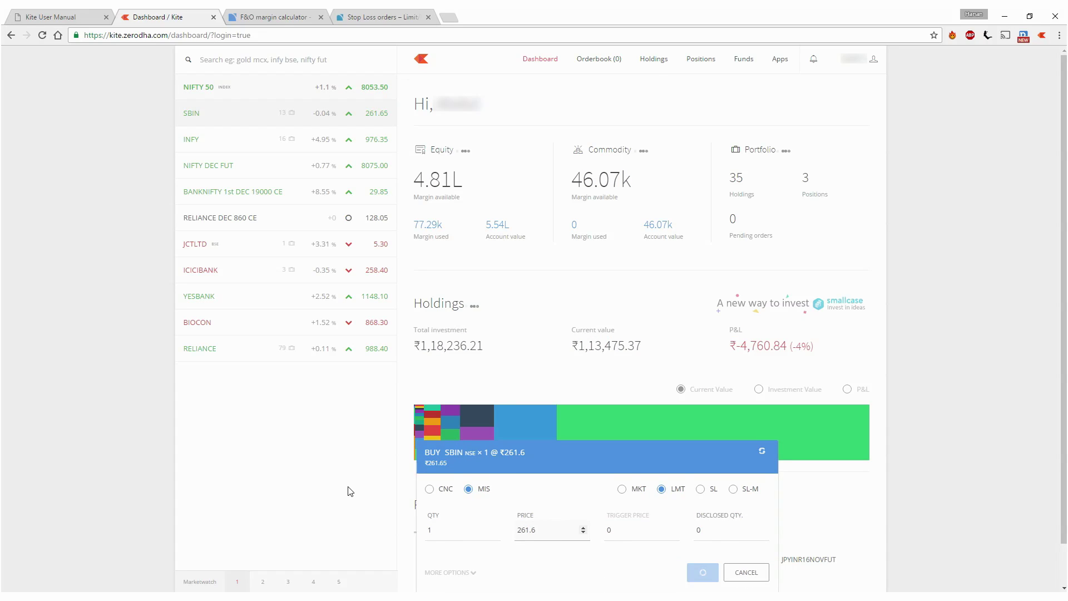
{"action": "left_click", "coordinate": [598, 65]}
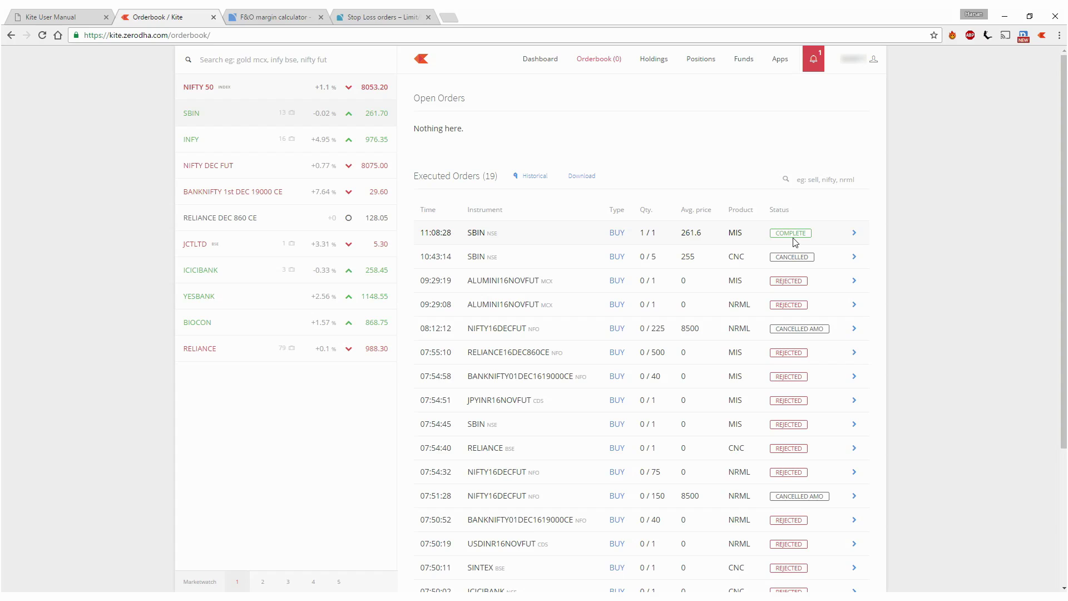
- Place an SBIN limit buy of 1 share at ₹260.6, MIS
{"action": "mouse_move", "coordinate": [286, 269]}
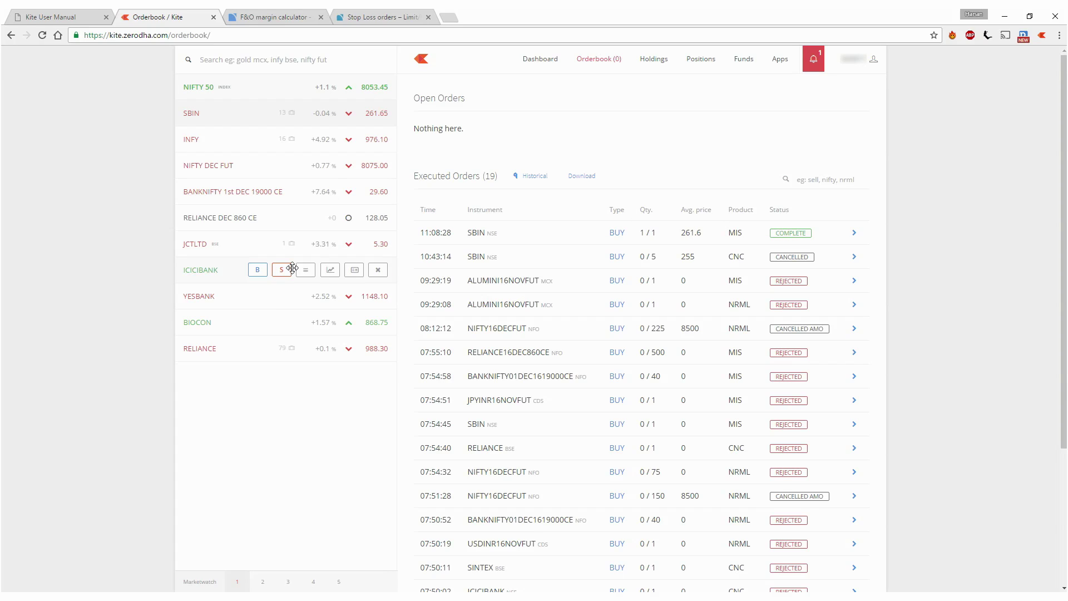
{"action": "key", "text": "Up"}
{"action": "key", "text": "b"}
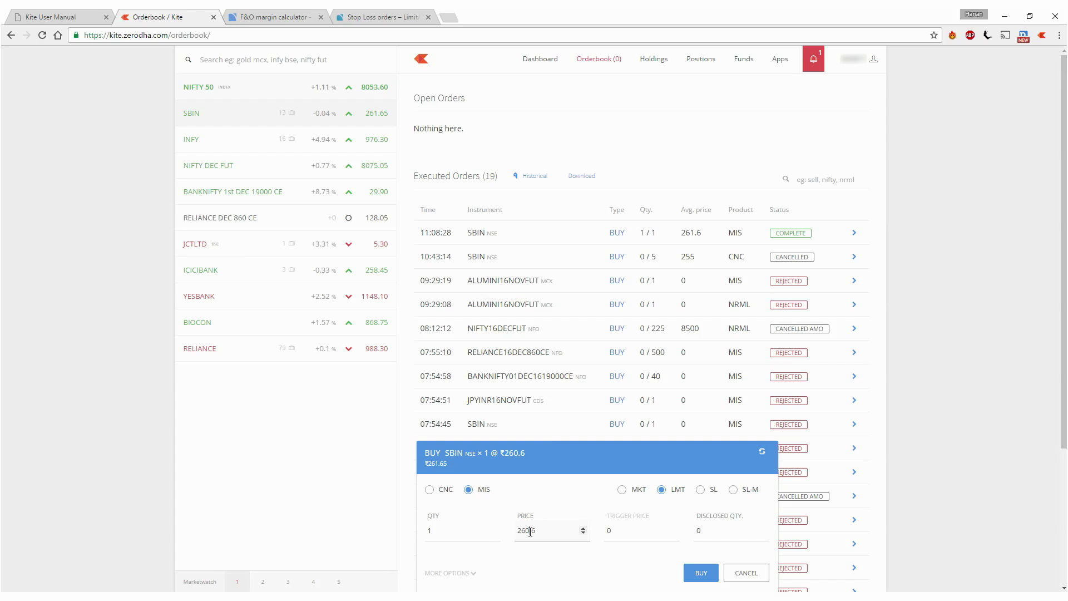
{"action": "left_click", "coordinate": [697, 575]}
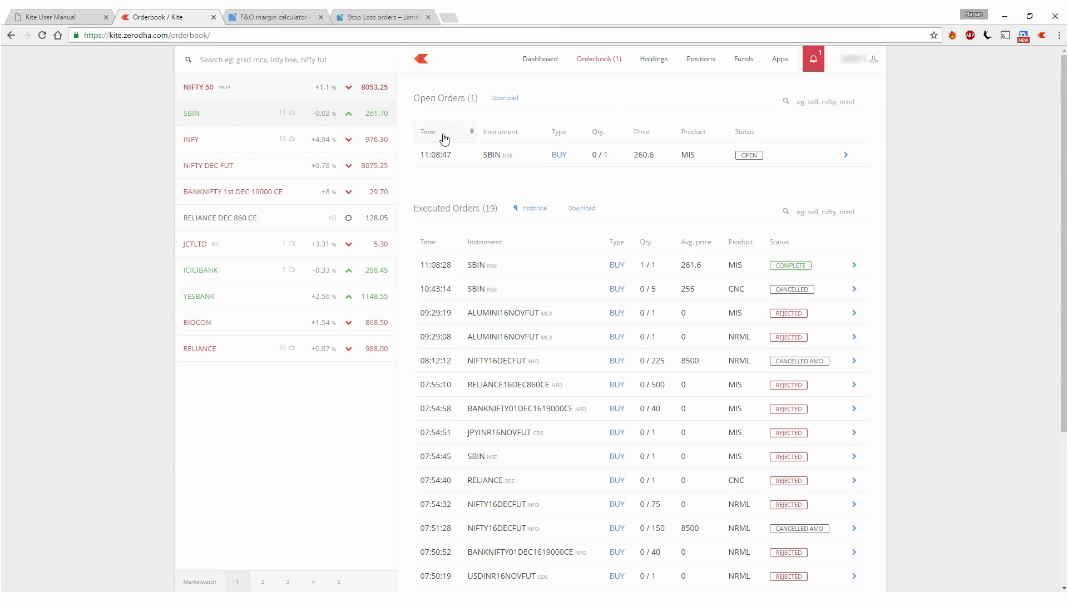
- Modify the open SBIN buy order's limit price to ₹259.6
{"action": "mouse_move", "coordinate": [754, 160]}
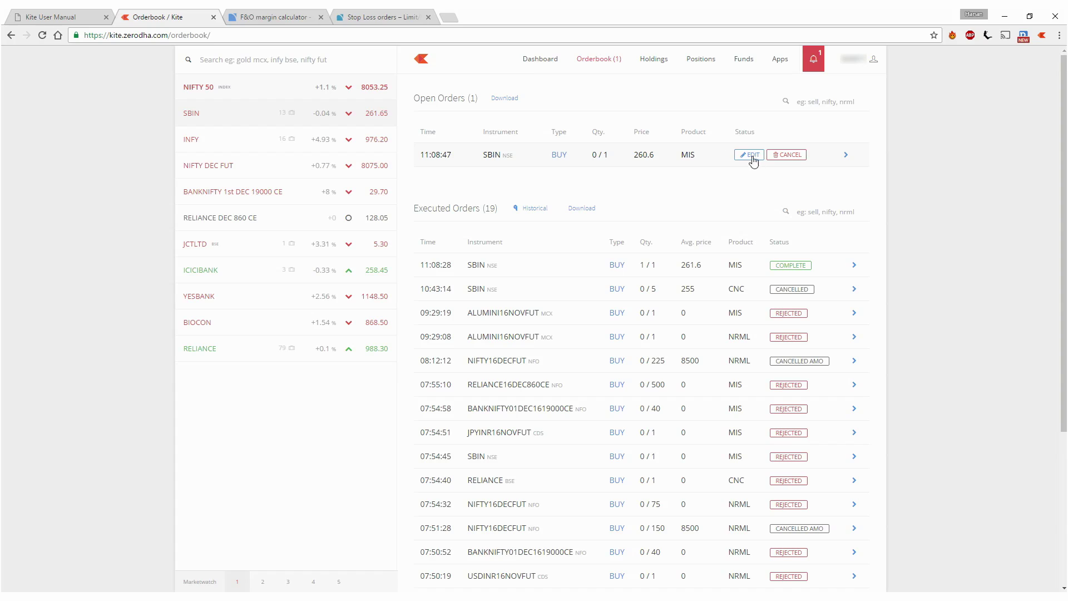
{"action": "left_click", "coordinate": [753, 155]}
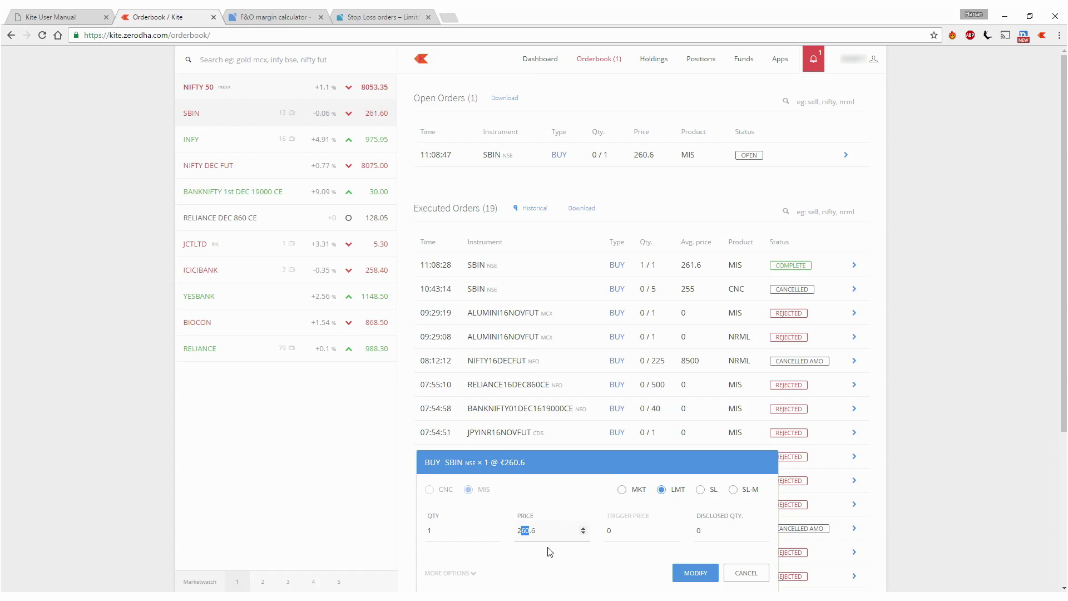
{"action": "type", "text": "59"}
{"action": "left_click", "coordinate": [693, 573]}
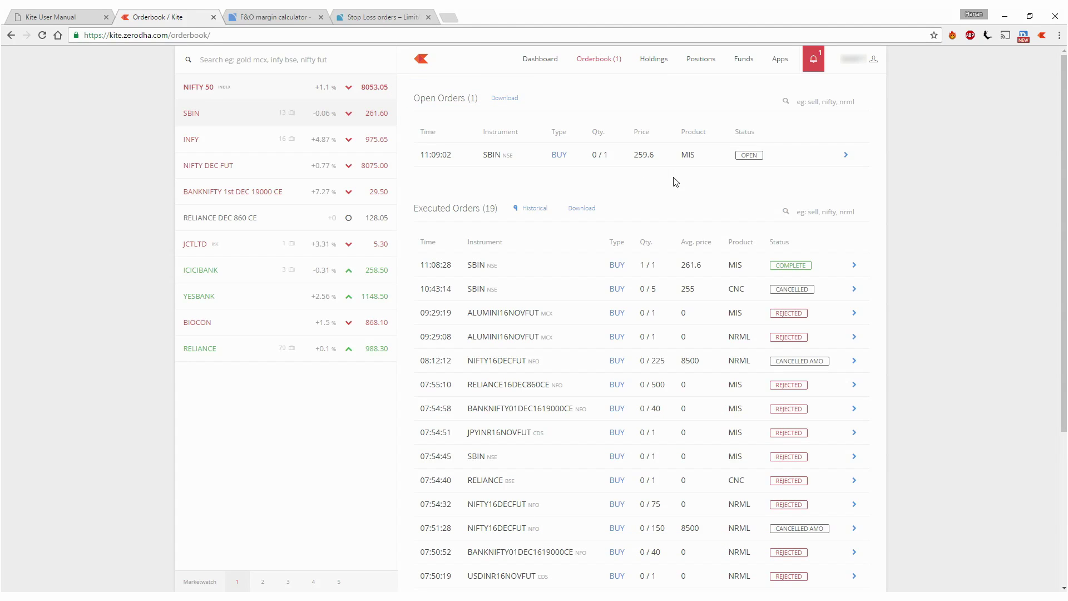
{"action": "mouse_move", "coordinate": [758, 163]}
- Buy 1 INFY share at market with CNC product, then repeat the same buy from the keyboard
{"action": "key", "text": "Down"}
{"action": "key", "text": "b"}
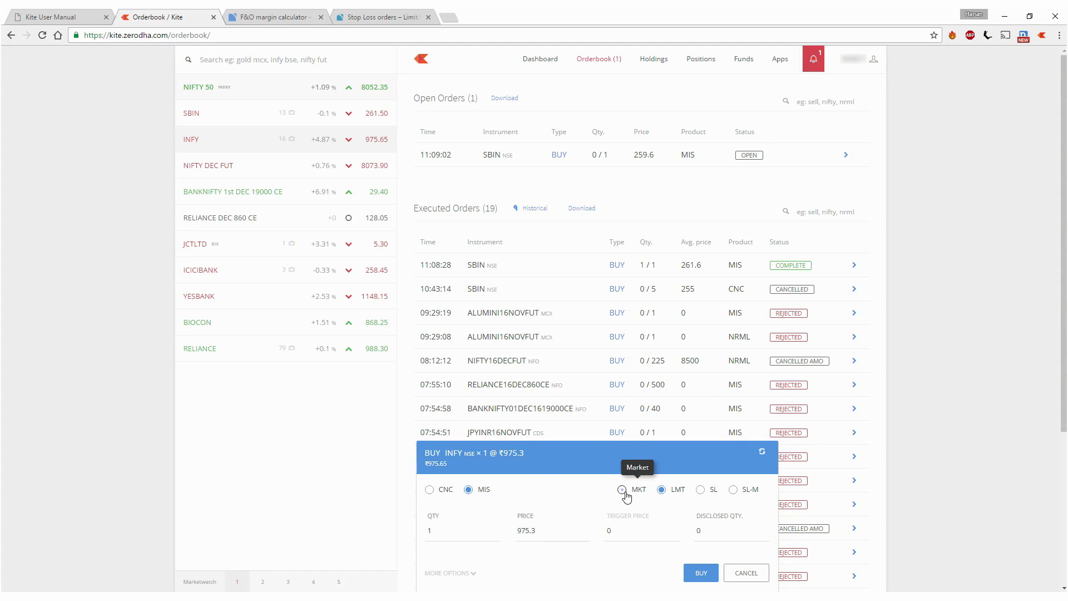
{"action": "left_click", "coordinate": [624, 492]}
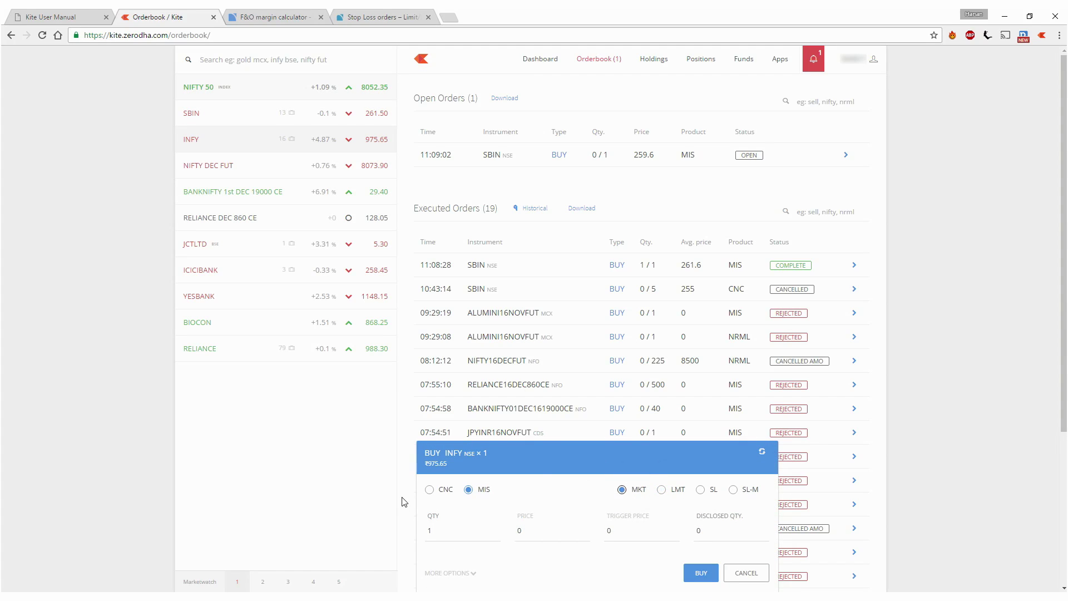
{"action": "left_click", "coordinate": [430, 491]}
{"action": "left_click", "coordinate": [701, 578]}
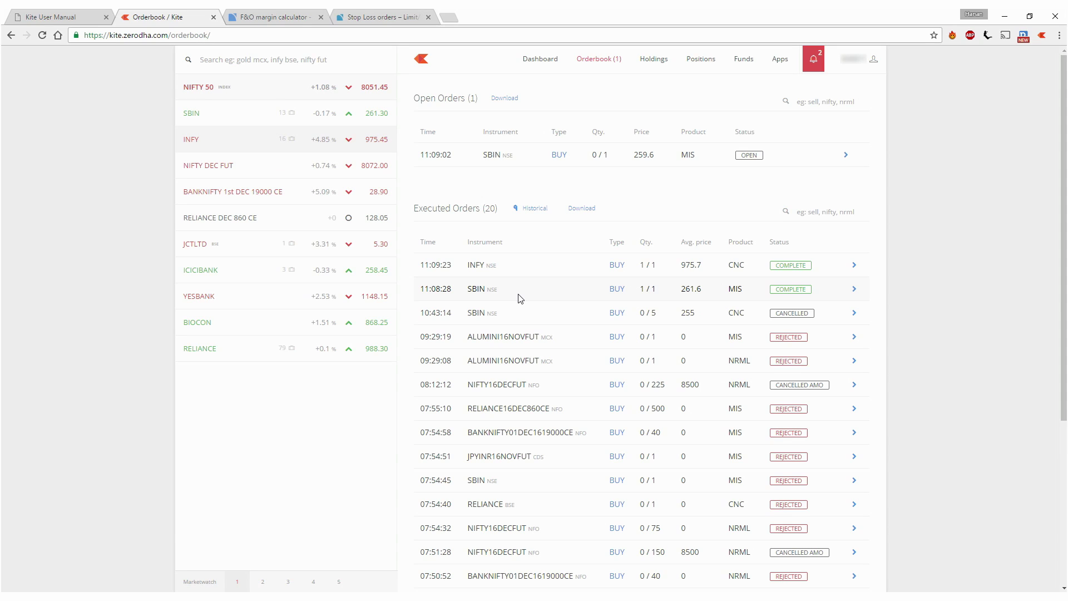
{"action": "key", "text": "b"}
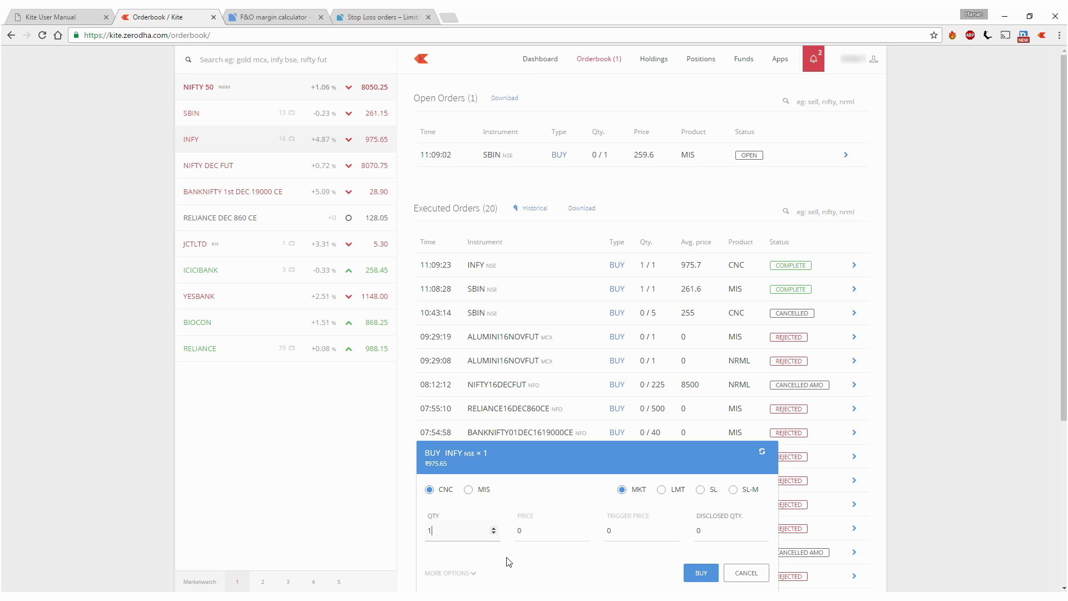
{"action": "key", "text": "Return"}
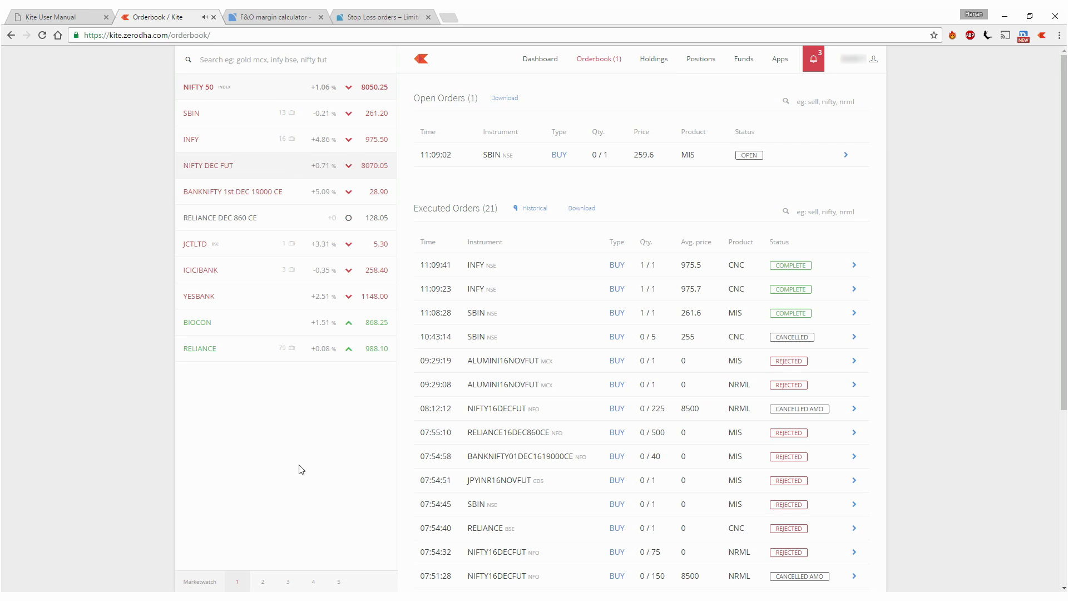
- Place a 1-share SBIN MIS market buy, filled at ₹261.3
{"action": "key", "text": "b"}
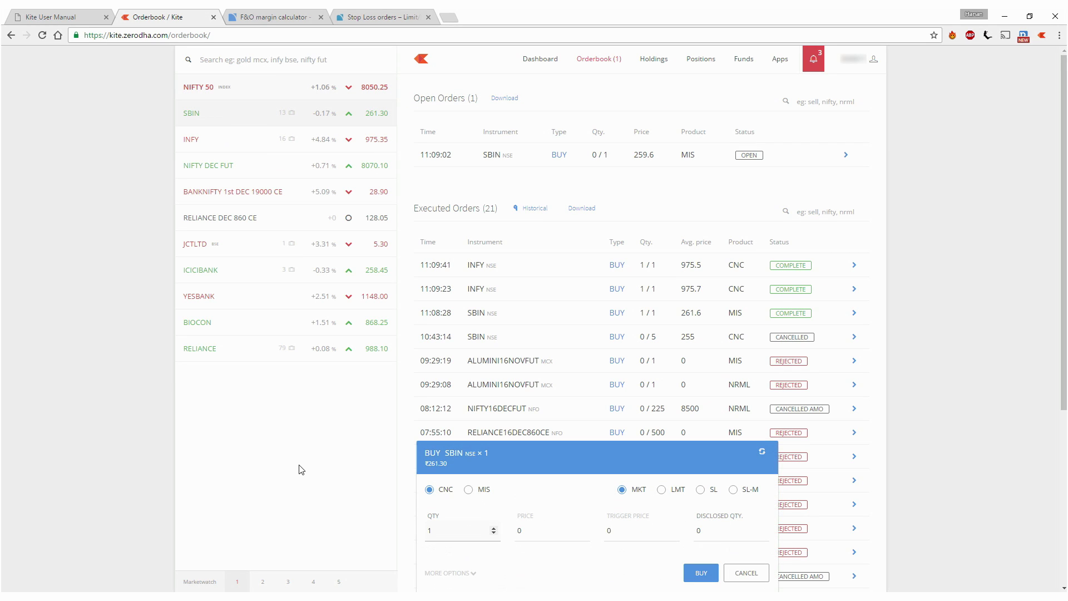
{"action": "left_click", "coordinate": [471, 492]}
{"action": "left_click", "coordinate": [711, 576]}
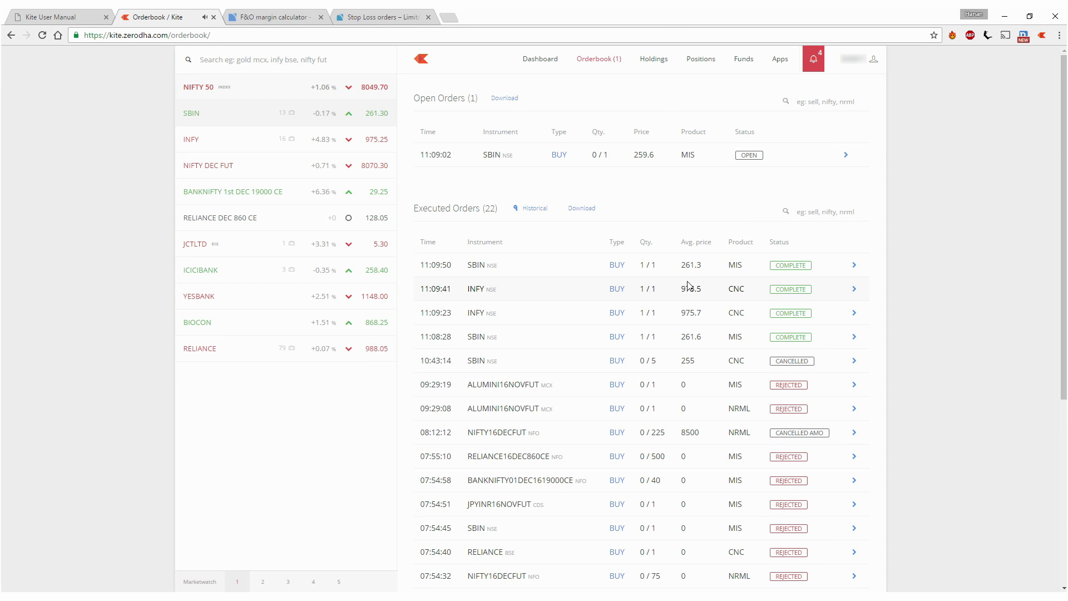
- Place a second 1-share SBIN MIS market buy from the keyboard, filled at ₹261.25
{"action": "key", "text": "Down"}
{"action": "key", "text": "Down"}
{"action": "key", "text": "Up"}
{"action": "key", "text": "Up"}
{"action": "key", "text": "b"}
{"action": "key", "text": "Return"}
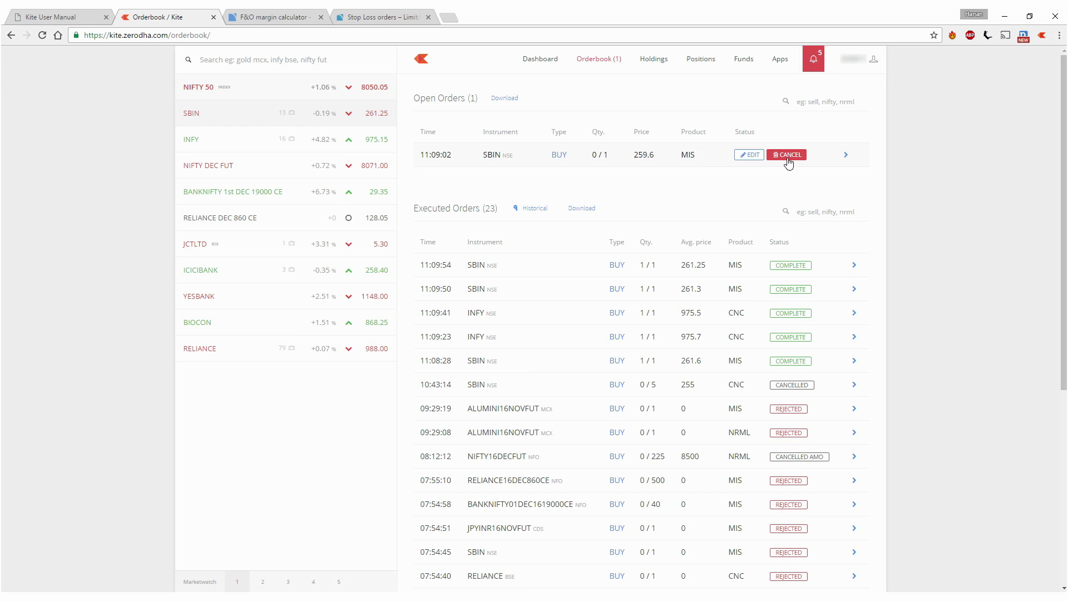
- Cancel the open SBIN limit buy order at ₹259.6, leaving no open orders
{"action": "left_click", "coordinate": [786, 155]}
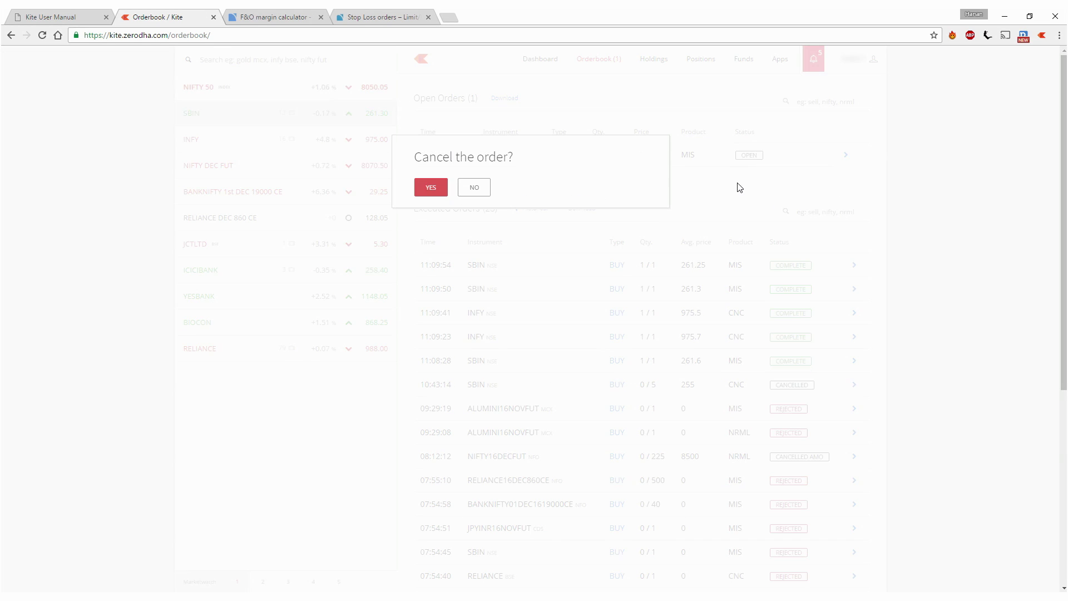
{"action": "left_click", "coordinate": [432, 190]}
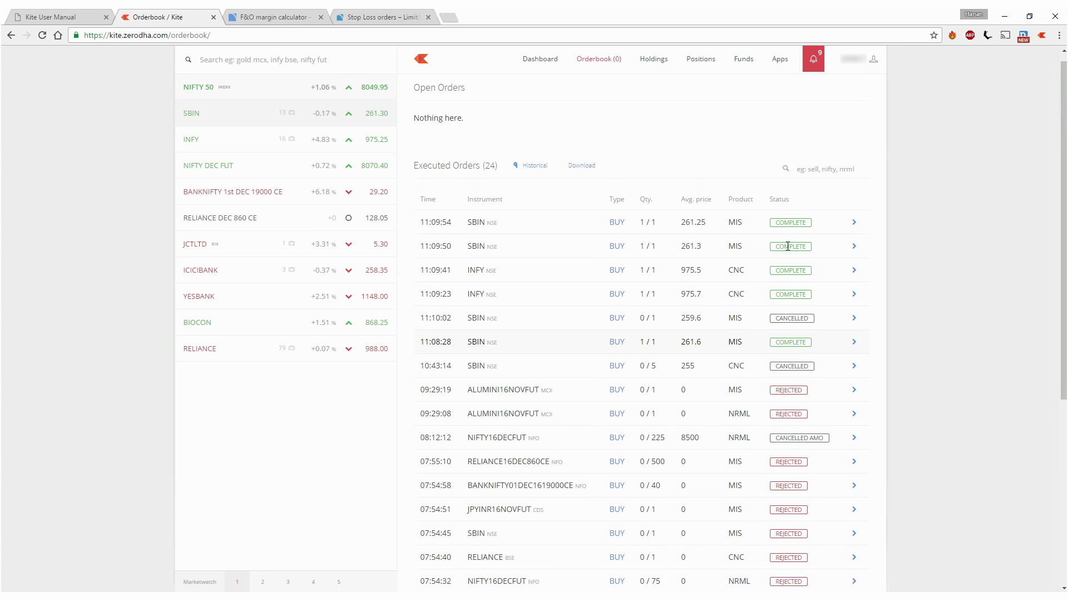
{"action": "left_click", "coordinate": [854, 232]}
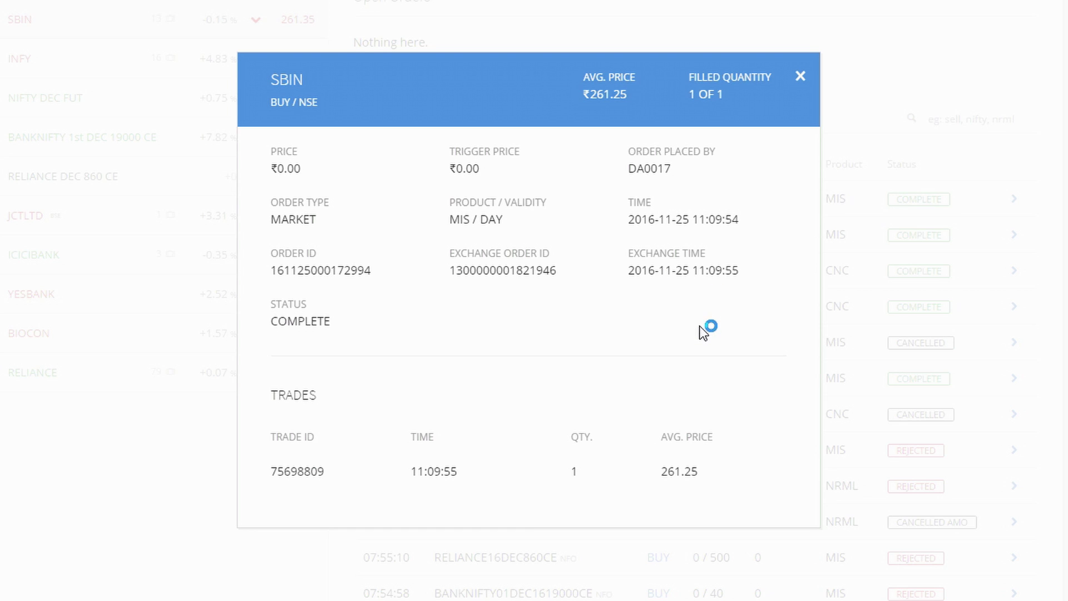
{"action": "left_click", "coordinate": [801, 77]}
{"action": "scroll", "coordinate": [690, 382], "scroll_direction": "down", "scroll_amount": 10}
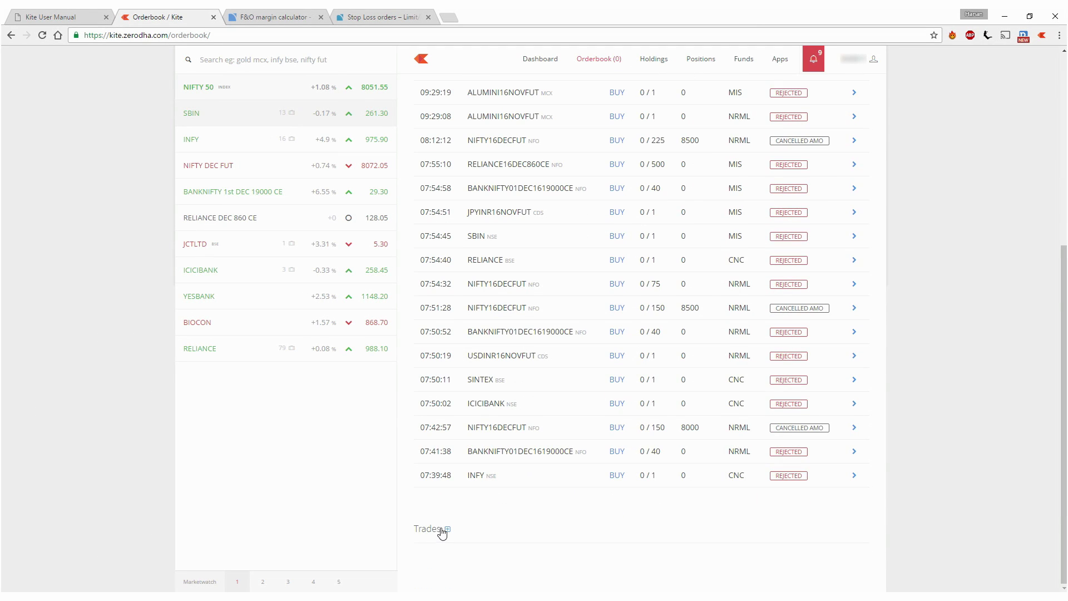
{"action": "left_click", "coordinate": [446, 529]}
{"action": "scroll", "coordinate": [512, 544], "scroll_direction": "up", "scroll_amount": 10}
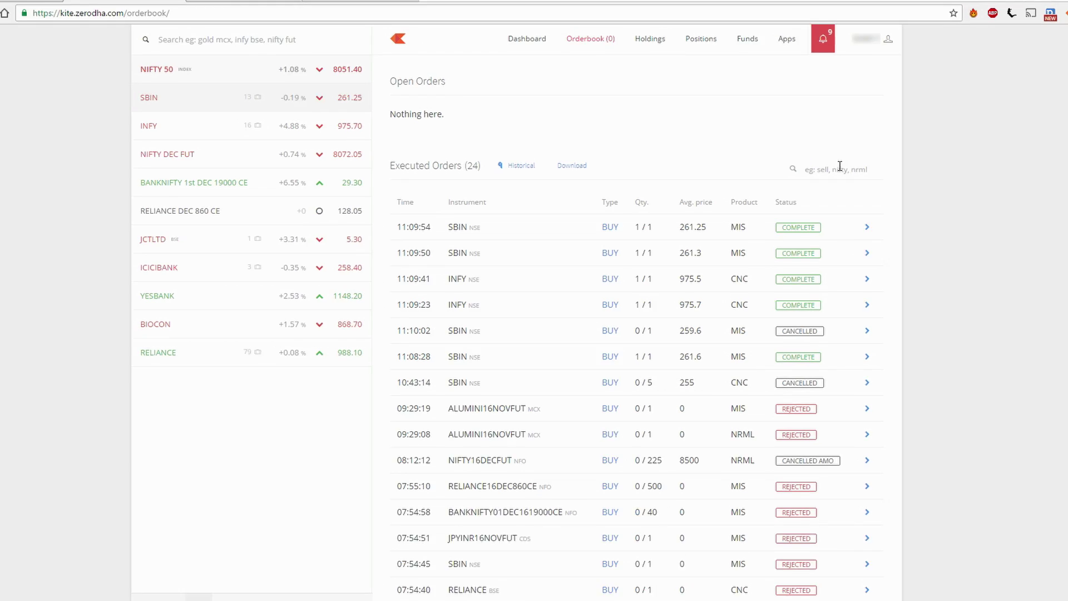
- Search the executed orders for 'fut' to show the two NIFTY16DECFUT orders
{"action": "left_click", "coordinate": [840, 167]}
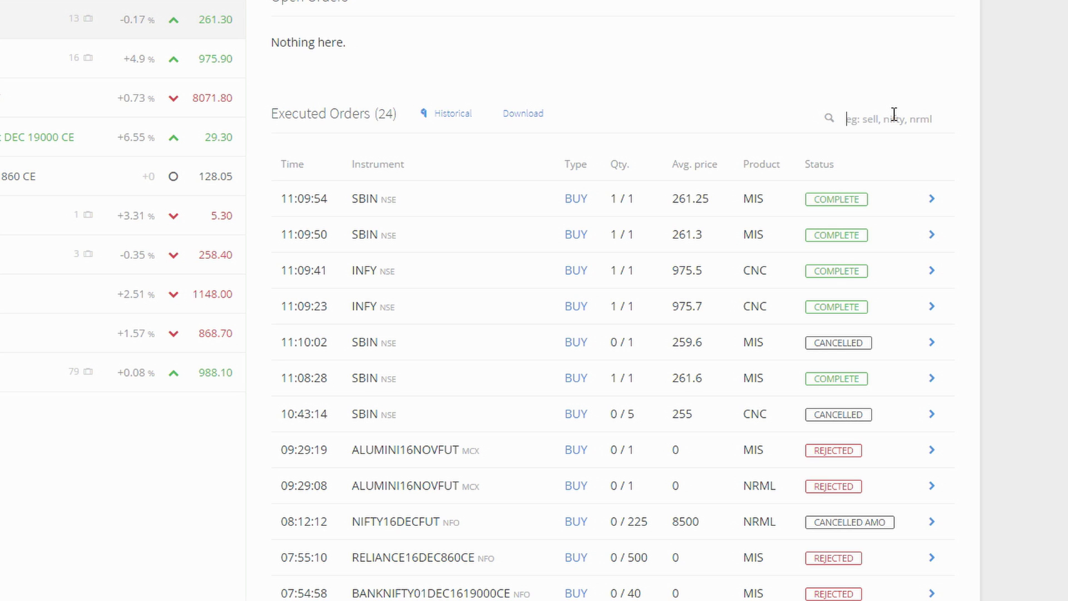
{"action": "type", "text": "fut"}
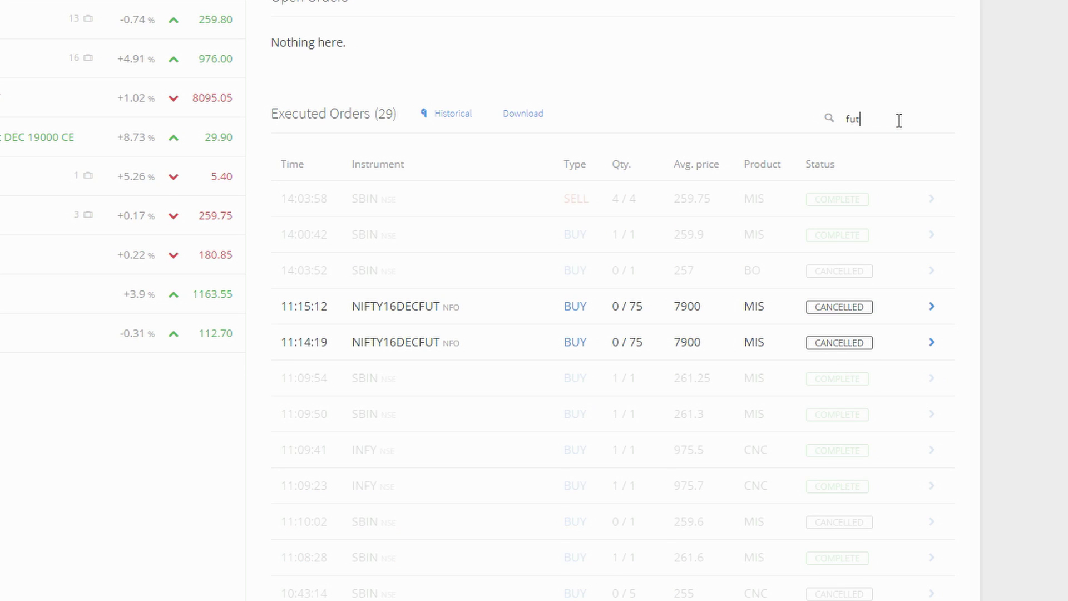